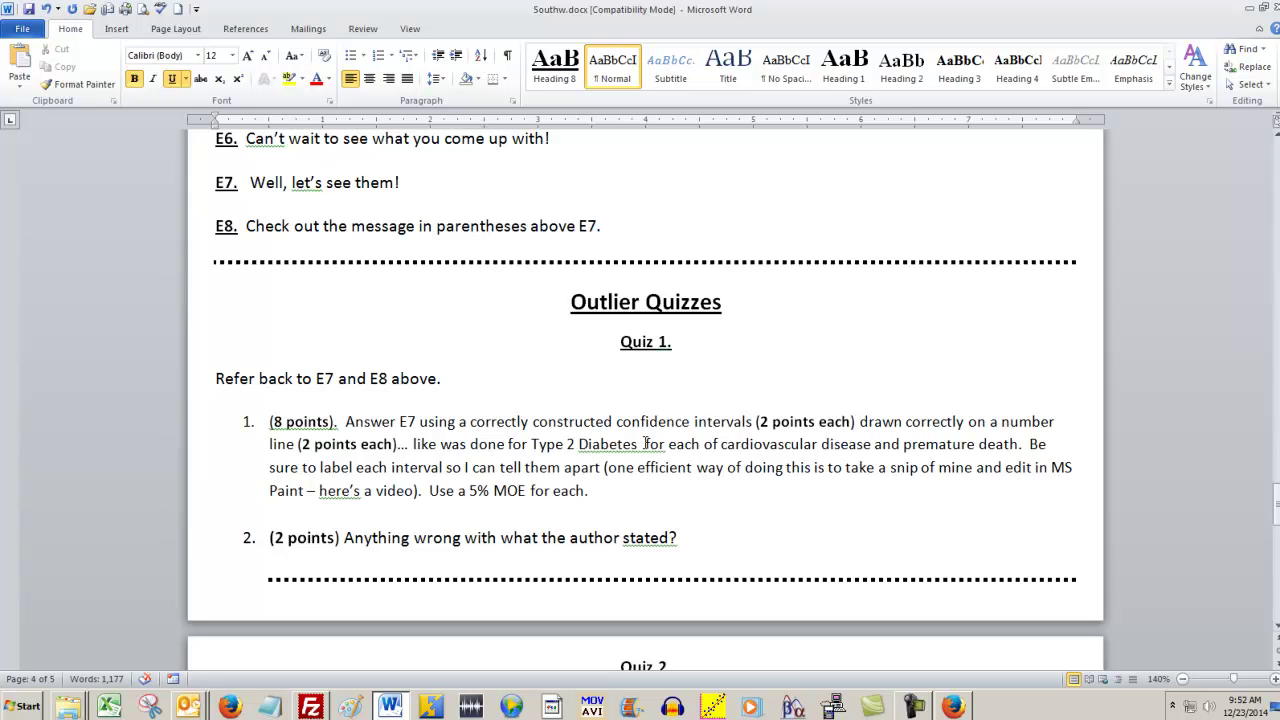
Scroll Southw.docx to the Type 2 Diabetes Rate chart on page 3, then select and deselect it
click(645, 444)
scroll(645, 444, up, 3)
scroll(645, 443, down, 15)
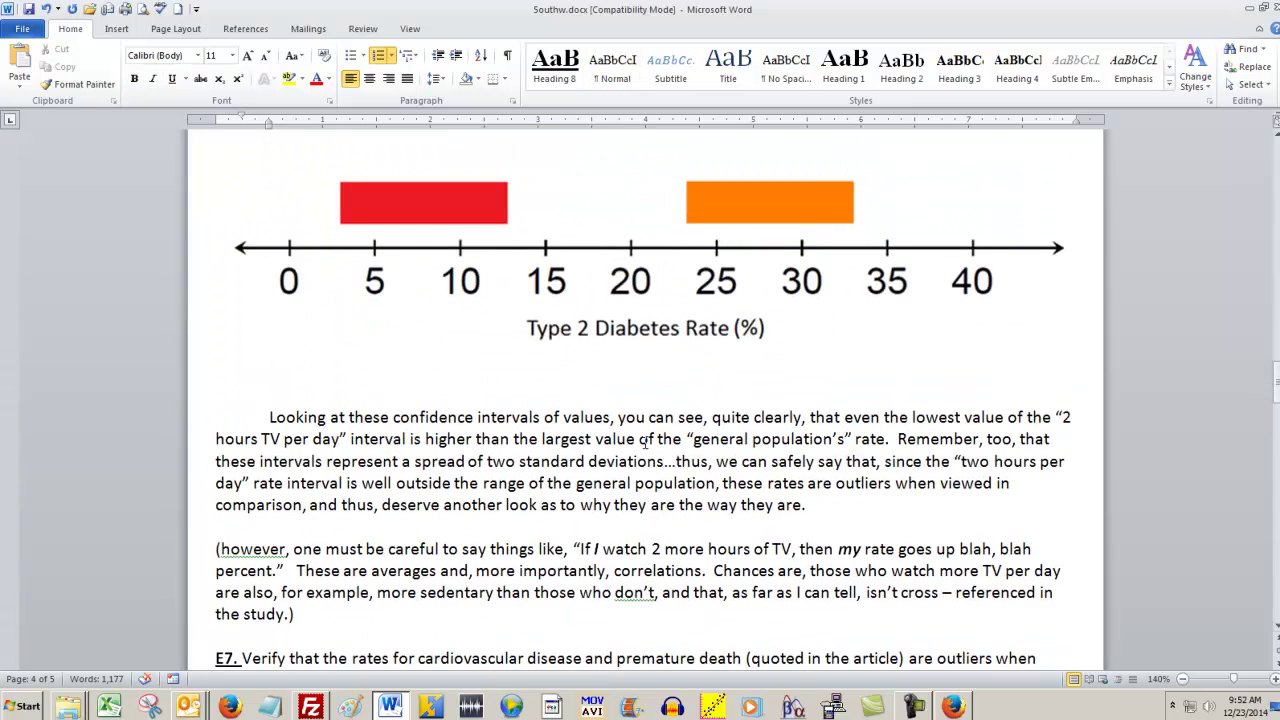
scroll(645, 444, up, 3)
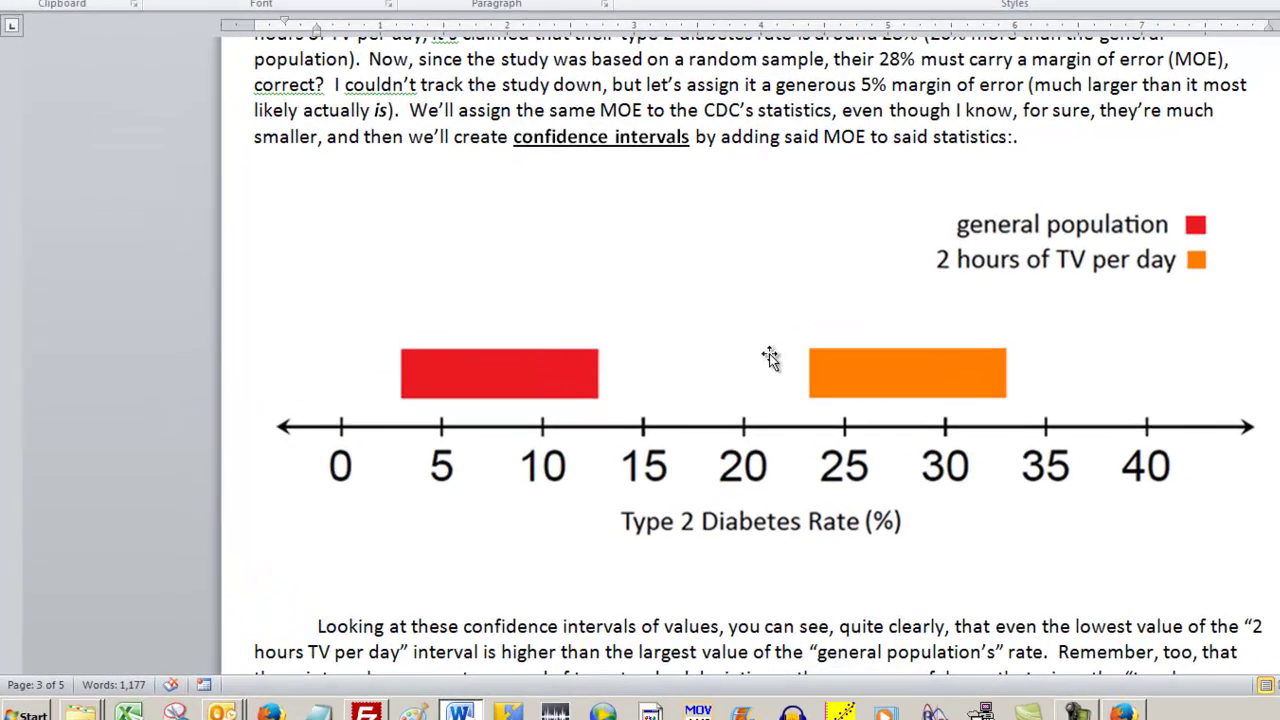
click(618, 393)
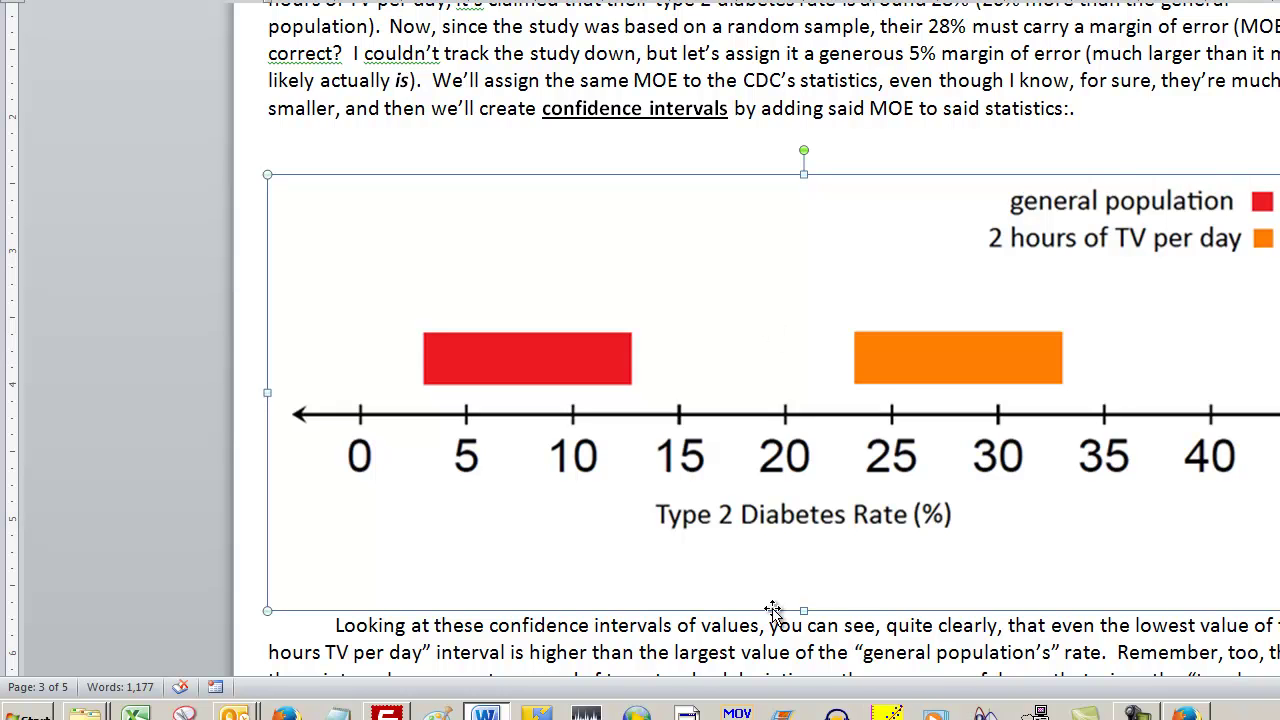
click(848, 626)
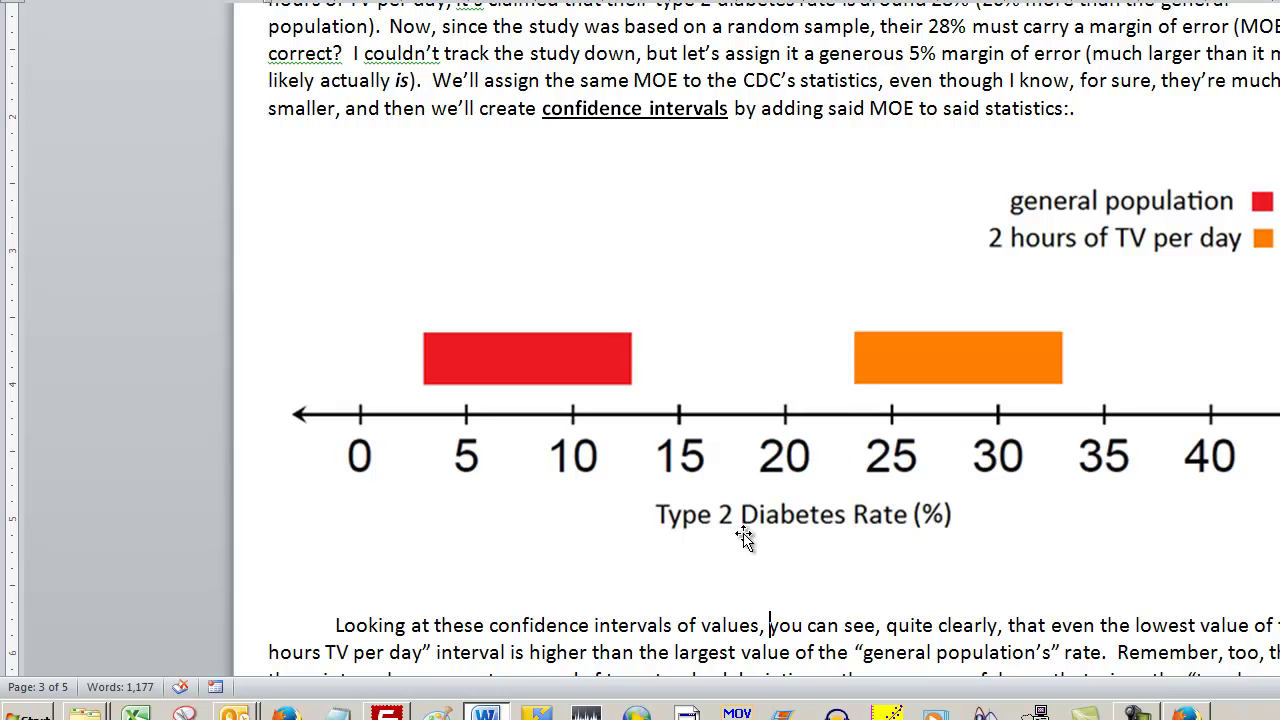
Launch Snipping Tool from the Start menu search and move its window aside
key(super)
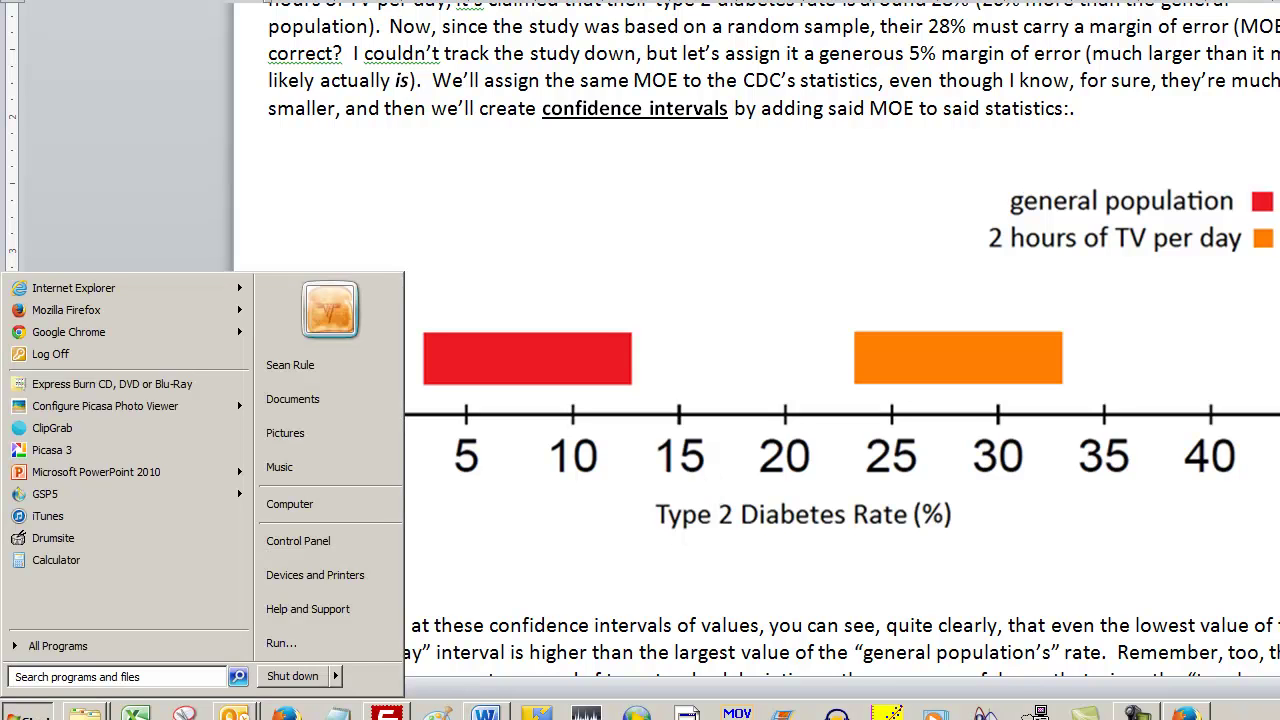
click(74, 679)
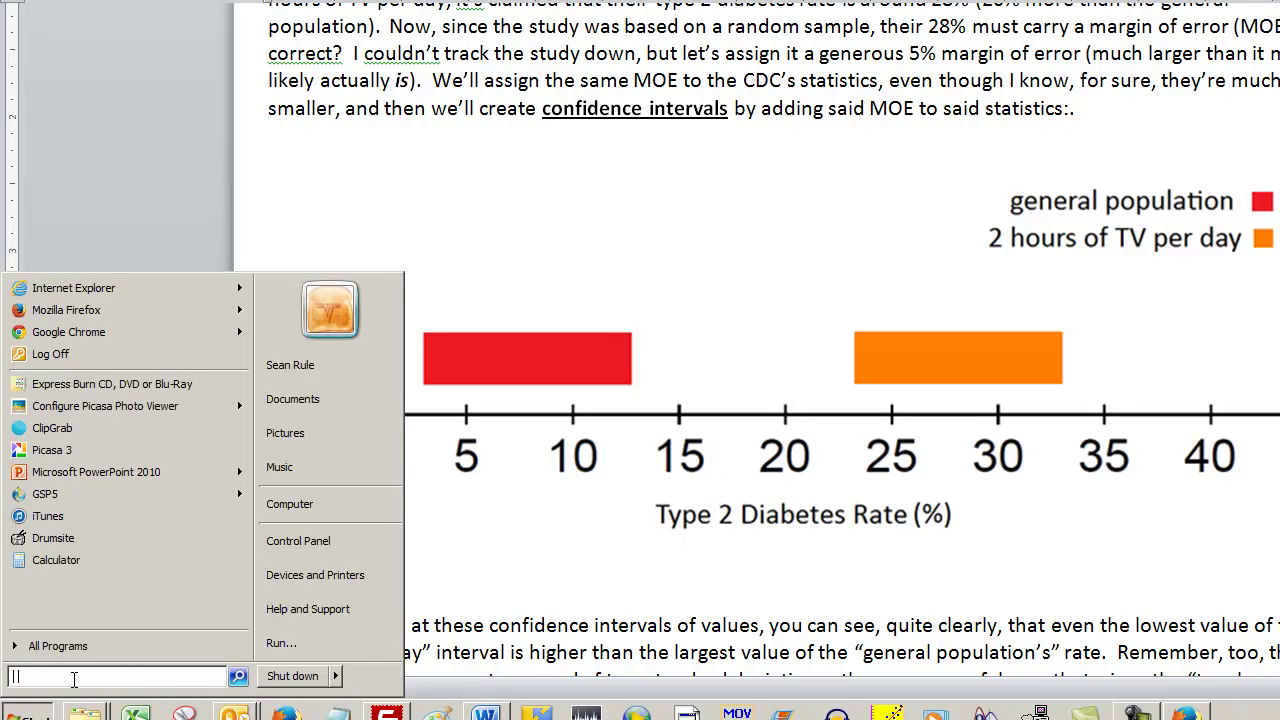
text(snipping tool)
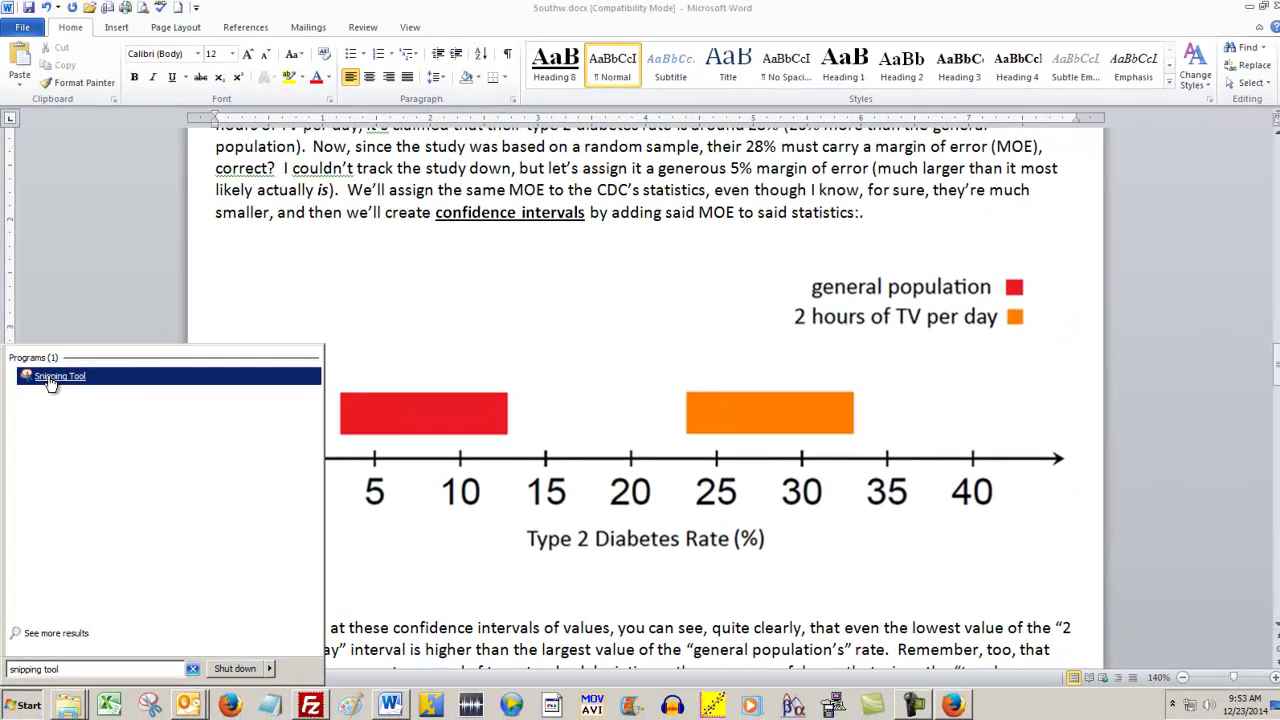
click(50, 378)
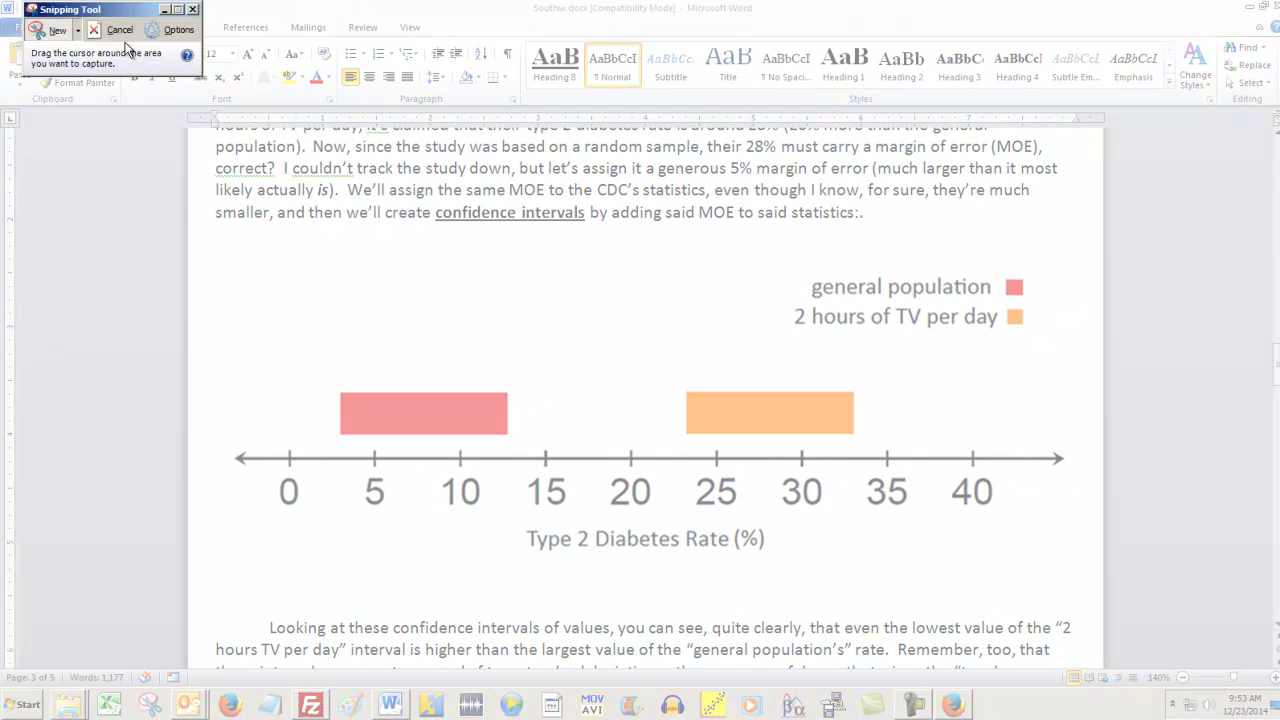
drag(108, 9, 408, 257)
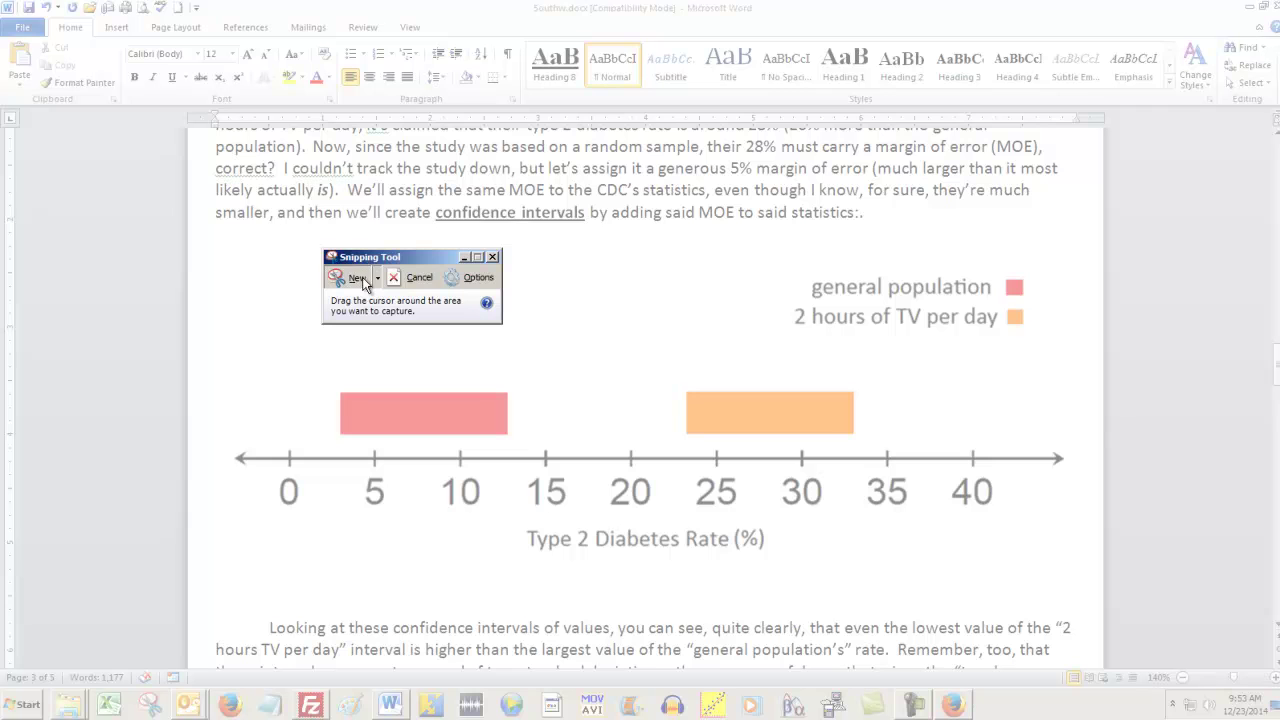
Snip the diabetes-rate number-line chart with its legend and copy the snip to the clipboard
click(364, 284)
drag(206, 228, 1091, 567)
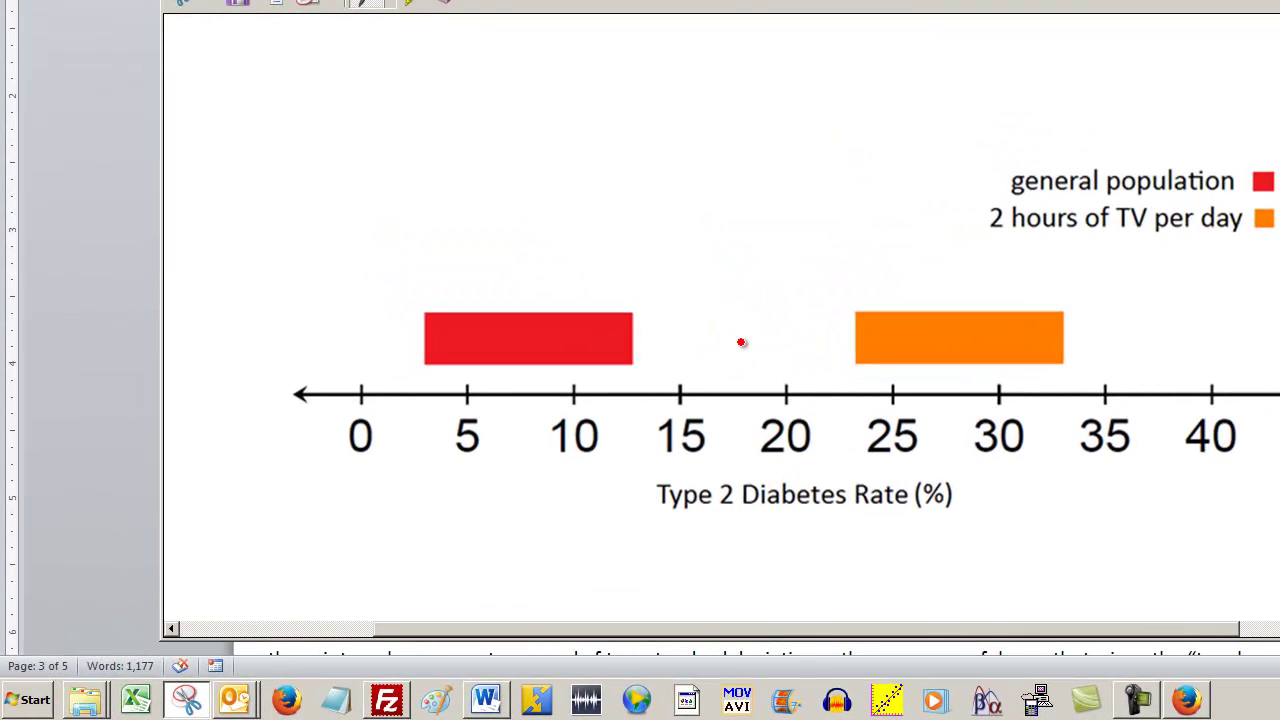
right_click(595, 417)
click(800, 371)
Launch Paint from the Start menu search
click(30, 700)
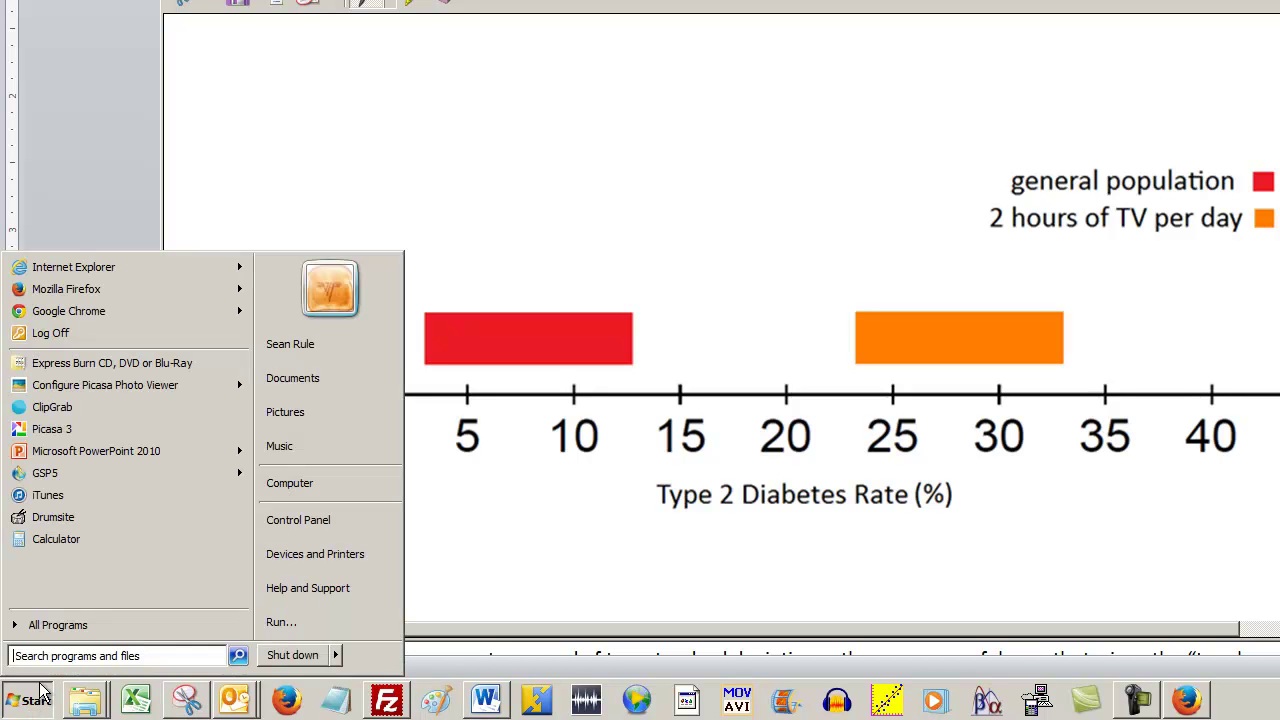
text(paint)
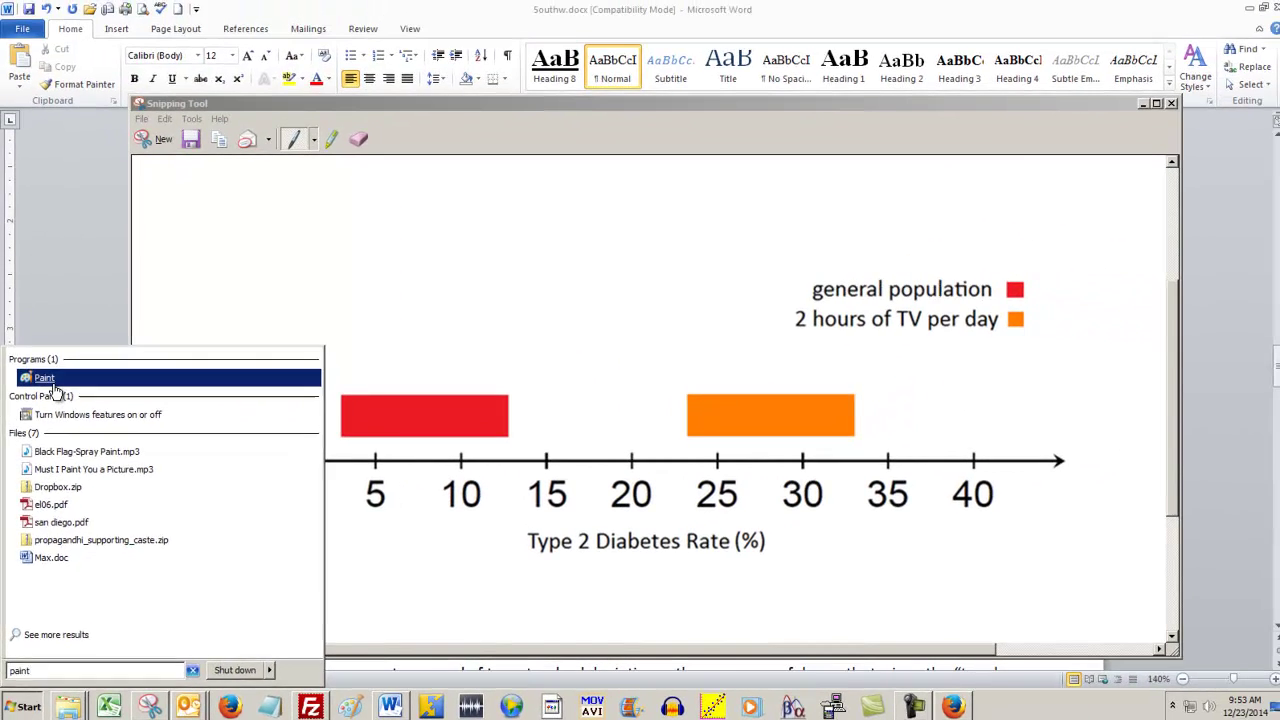
click(66, 292)
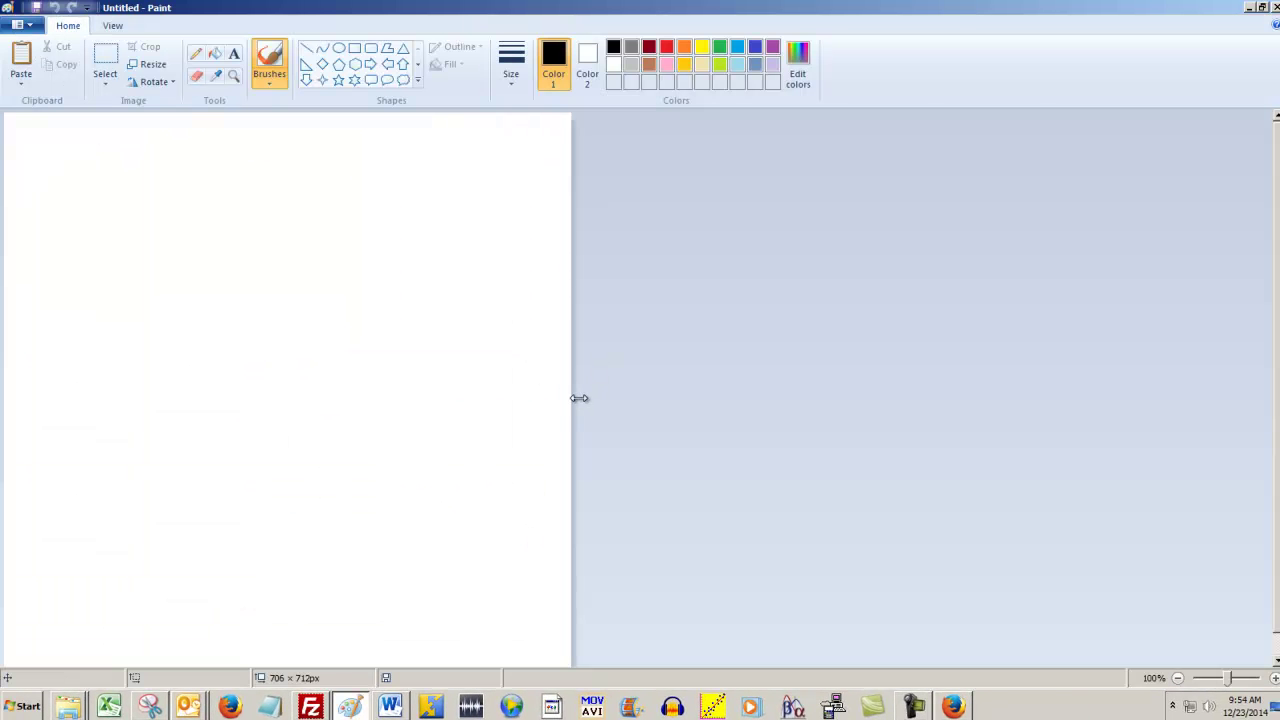
Widen the canvas to 1401 px and paste the chart, positioning it down and right
drag(579, 398, 1131, 398)
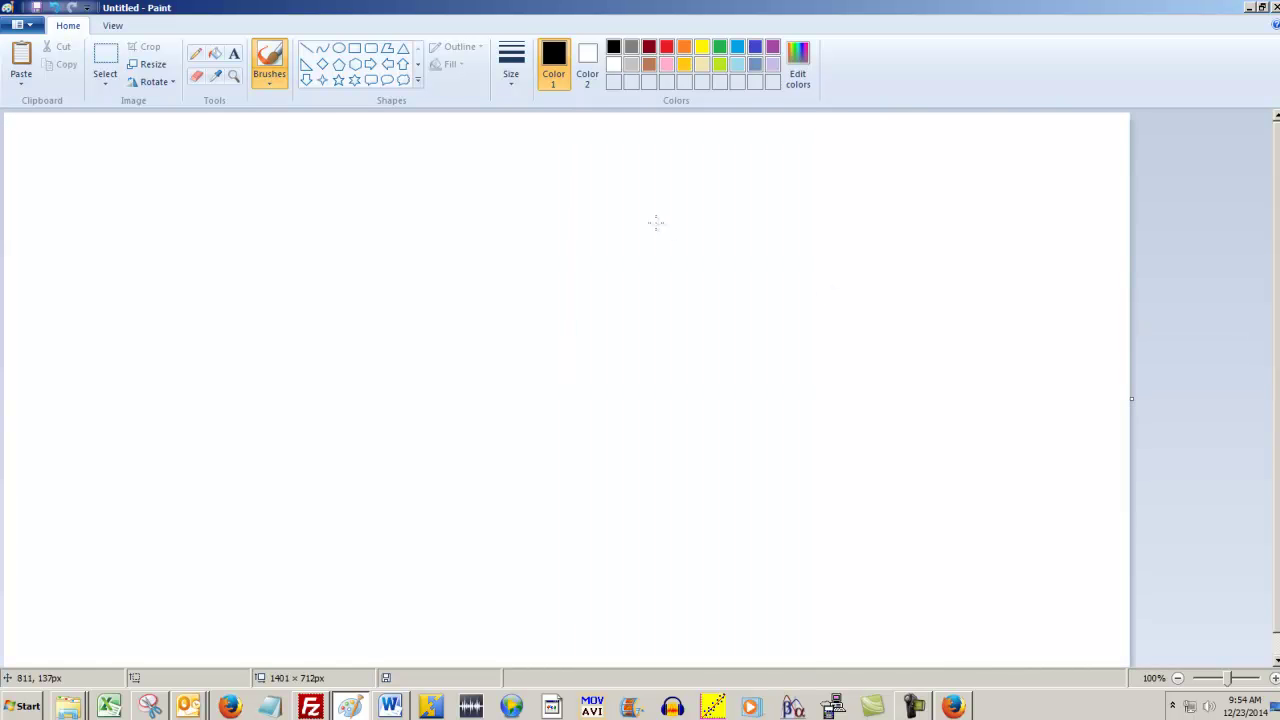
key(ctrl+v)
drag(546, 169, 643, 285)
click(1068, 599)
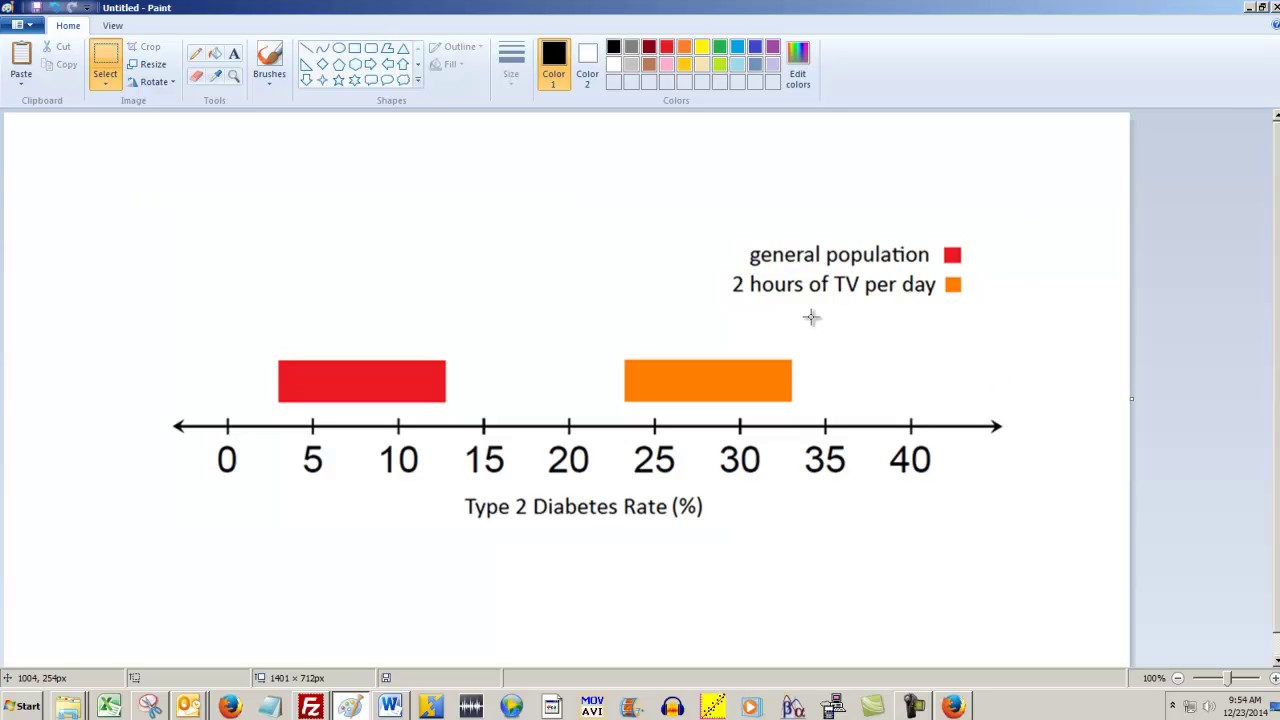
Move the orange bar to 30–40 and the red bar to about 16–26, then select 'Type 2 Diabetes'
drag(608, 351, 813, 408)
drag(719, 365, 789, 370)
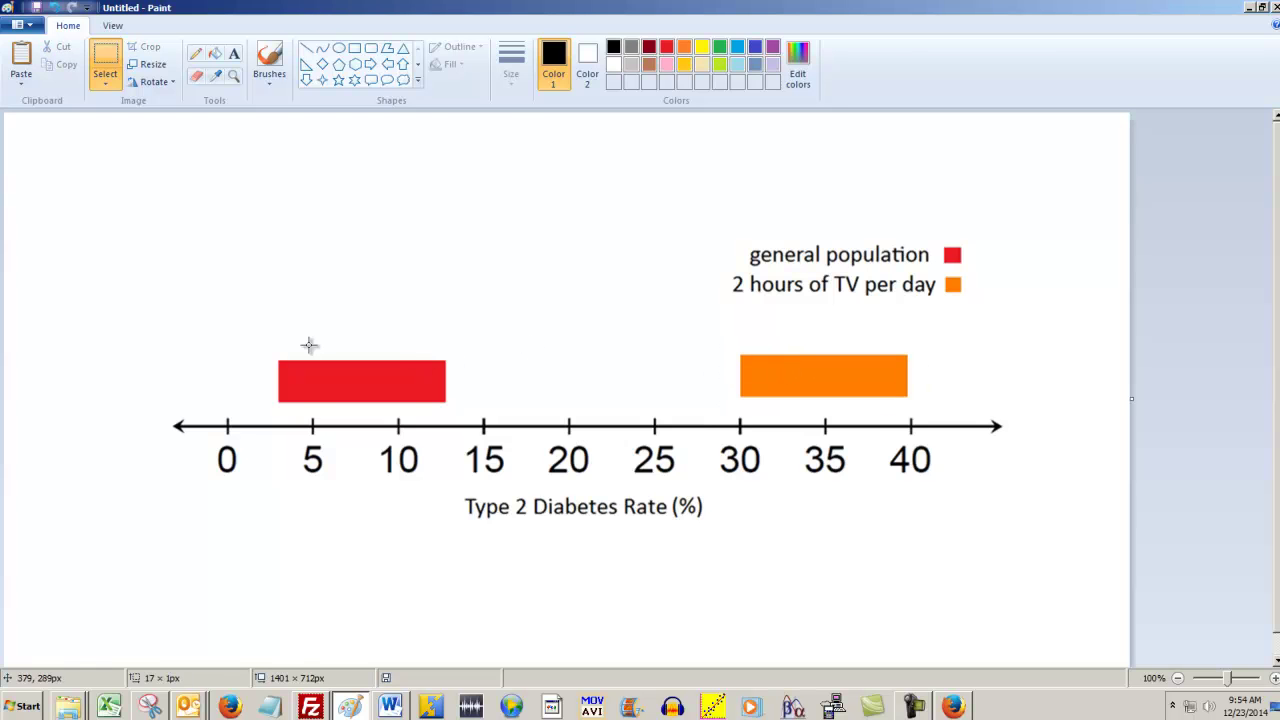
drag(267, 344, 462, 407)
drag(370, 376, 418, 379)
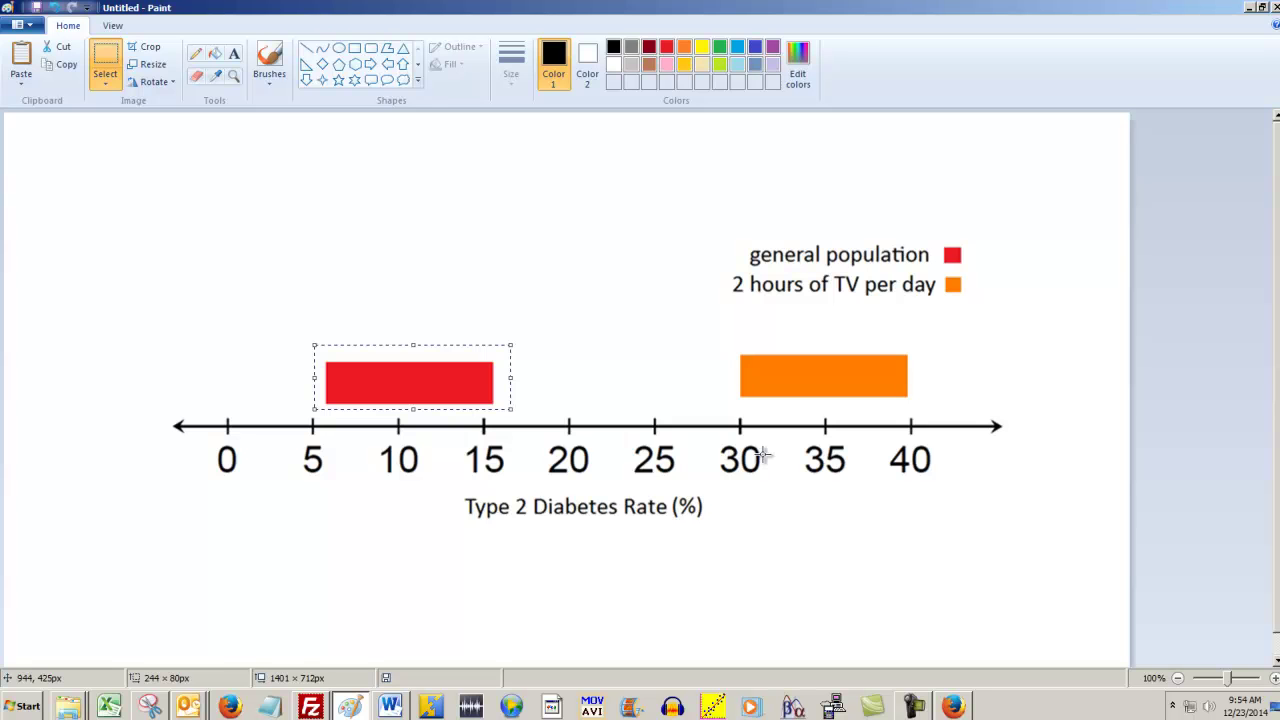
drag(440, 380, 617, 375)
click(834, 367)
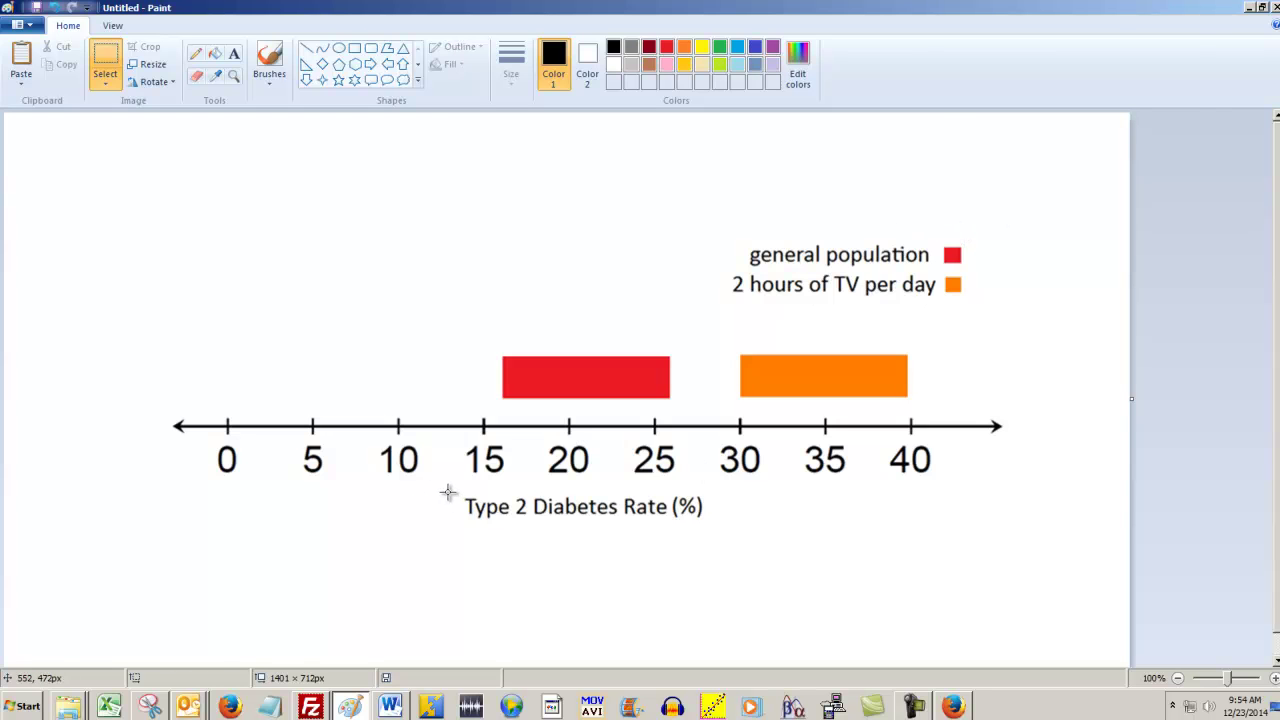
mouse_move(448, 491)
mouse_down()
mouse_move(489, 517)
mouse_move(714, 520)
mouse_move(611, 517)
mouse_move(623, 520)
mouse_up()
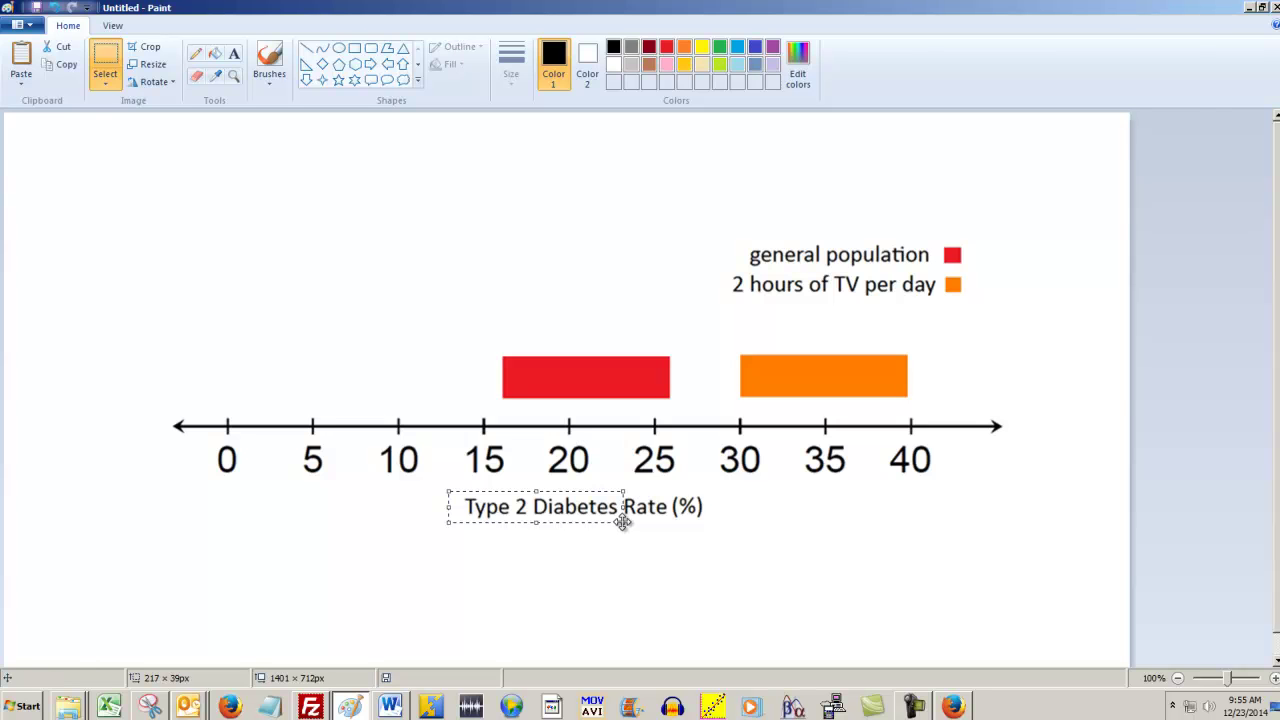
Replace the deleted 'Type 2 Diabetes' words with 'Vanilla Ice Cream' text placed beside Rate (%)
key(Delete)
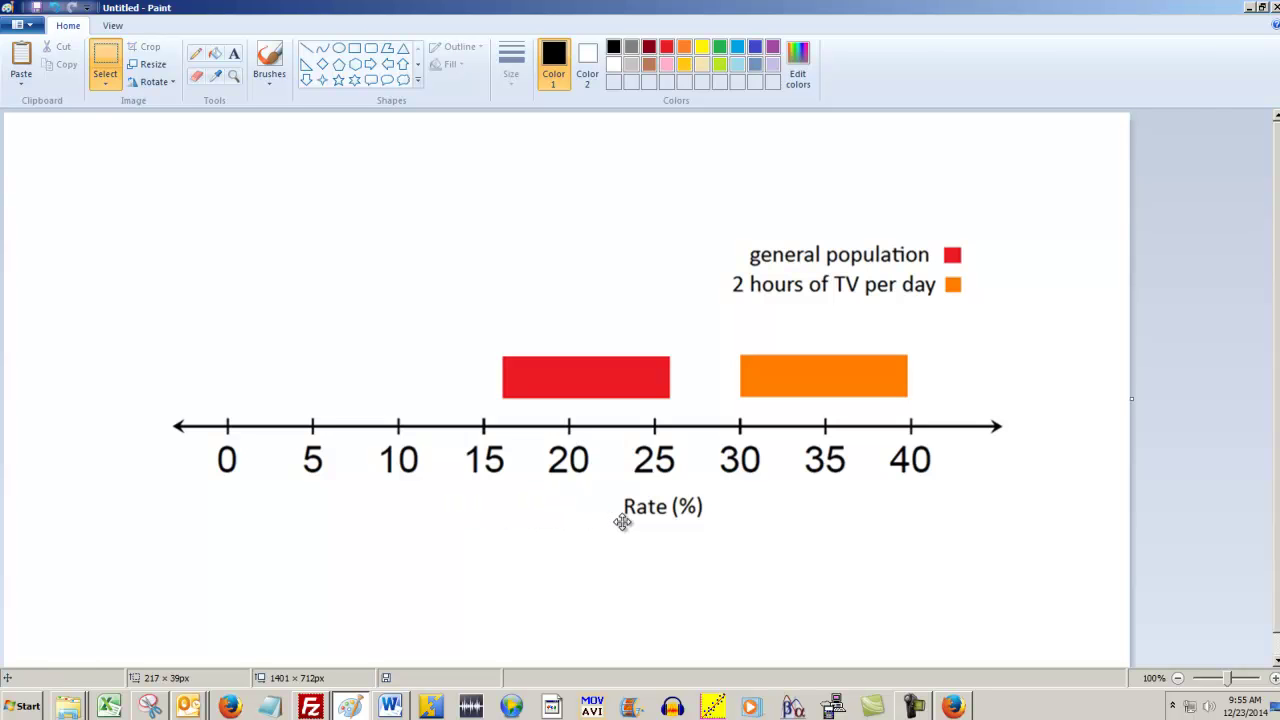
click(241, 55)
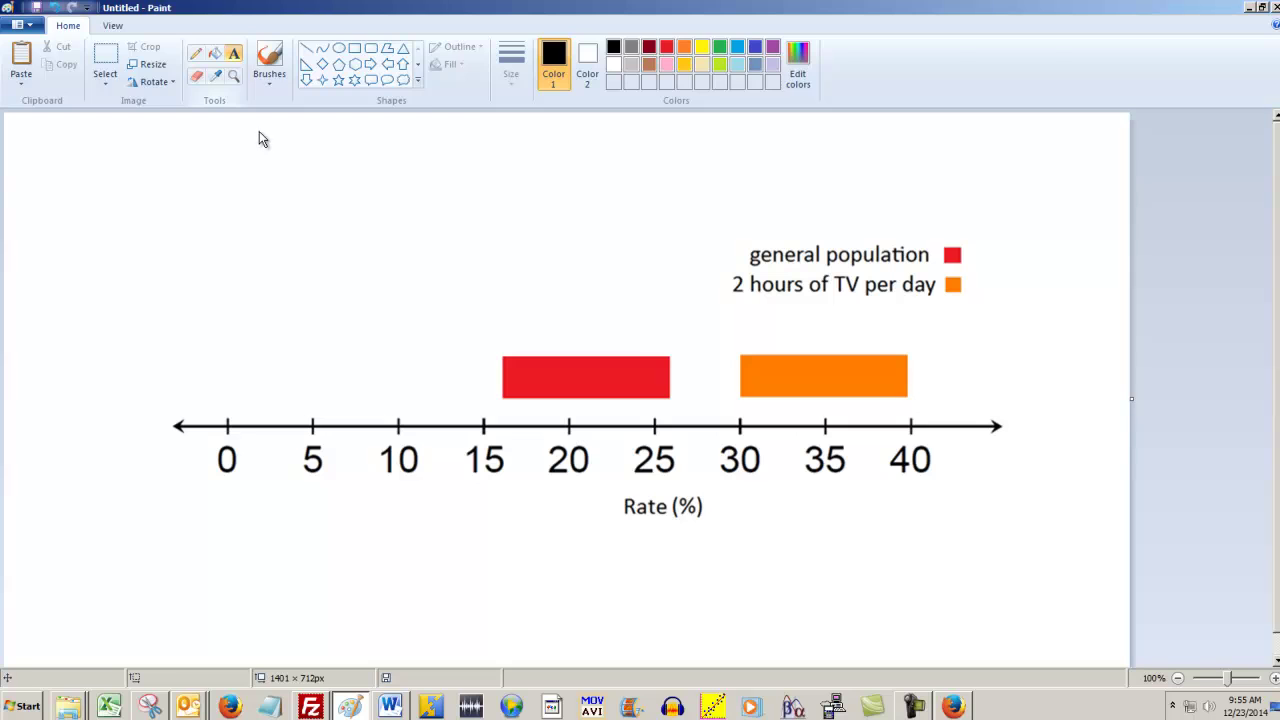
click(304, 543)
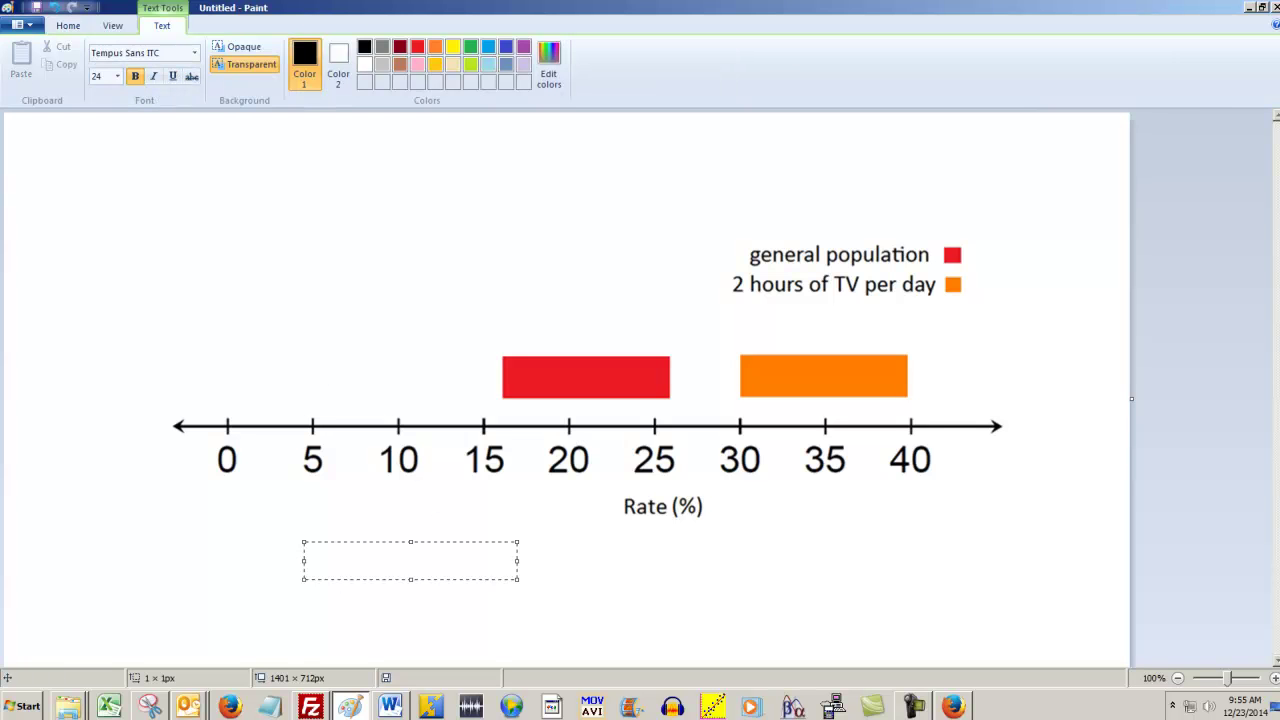
text(Vanilla )
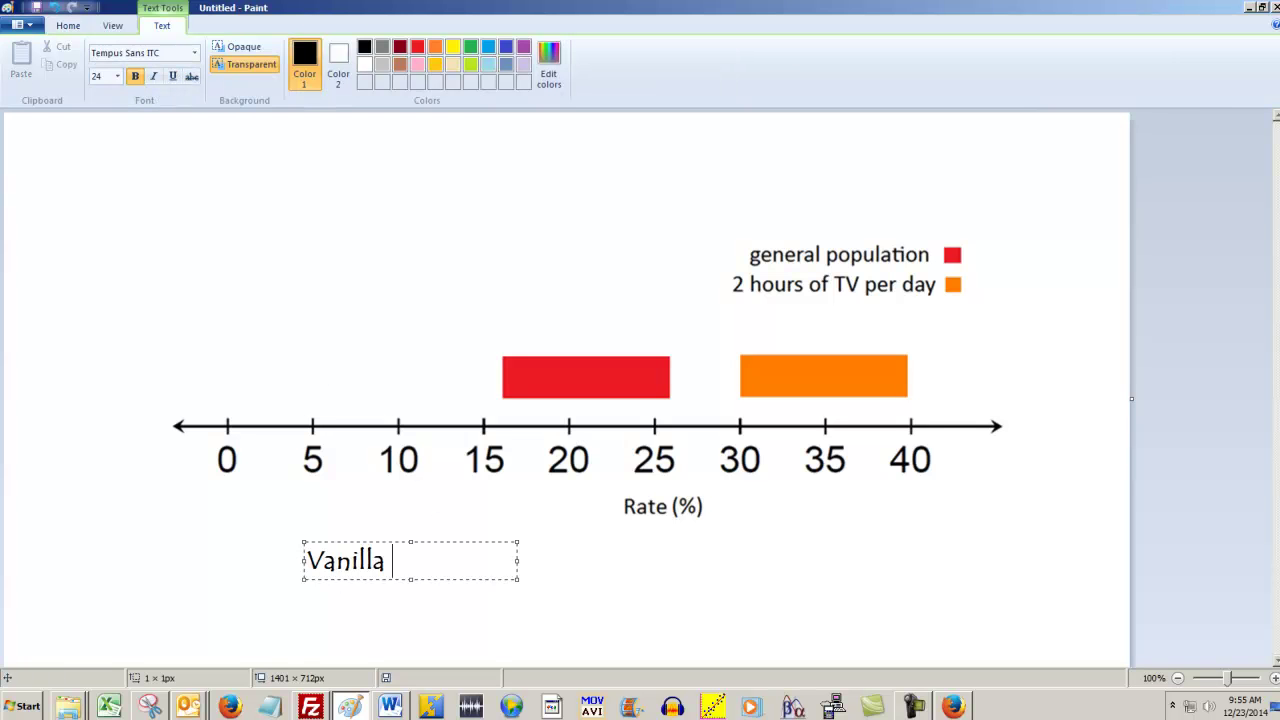
text(Ice Cream)
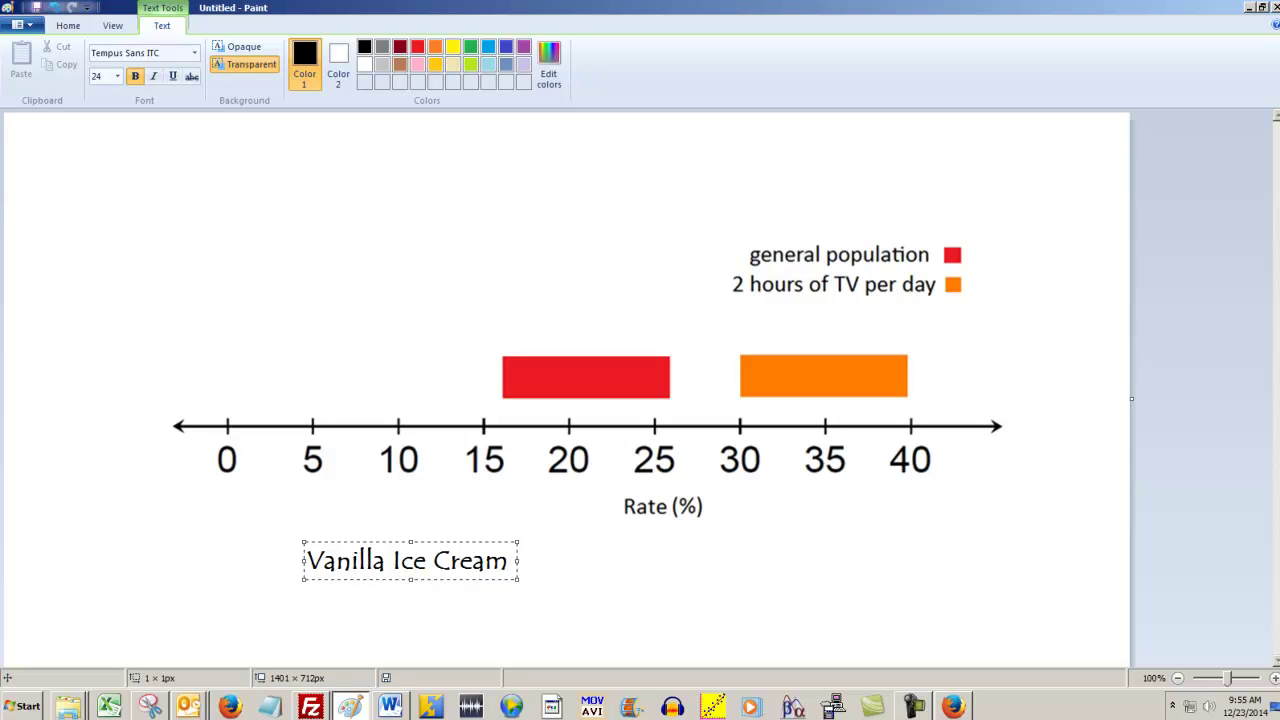
drag(450, 543, 553, 488)
click(585, 578)
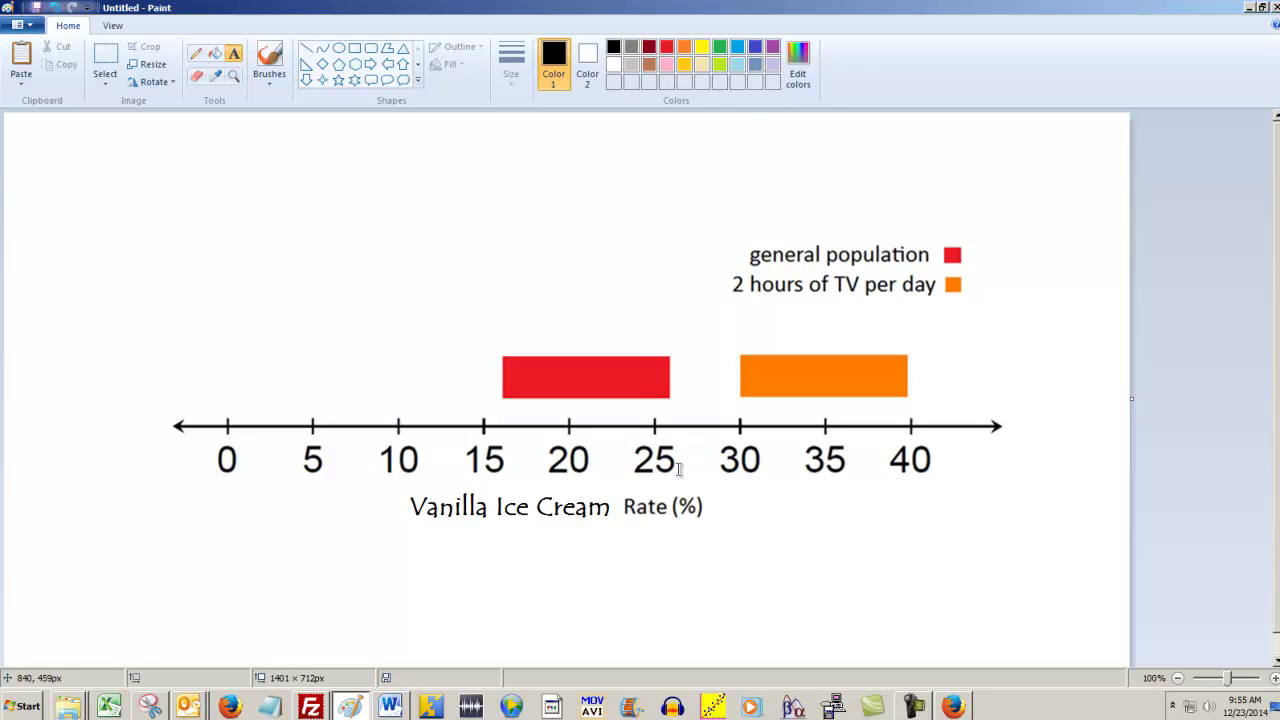
Select the entire edited chart and copy it to the clipboard
click(105, 62)
mouse_move(100, 181)
mouse_down()
mouse_move(179, 386)
mouse_move(1008, 586)
mouse_move(1066, 578)
mouse_up()
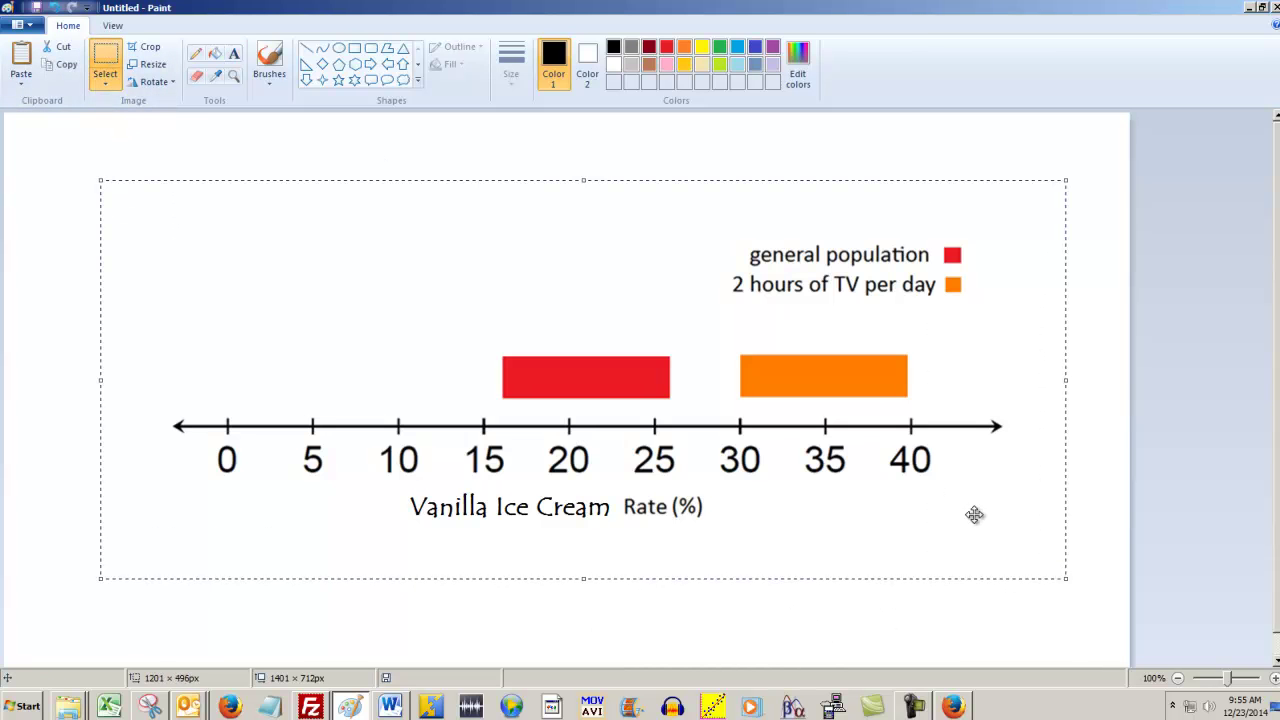
right_click(523, 340)
click(554, 371)
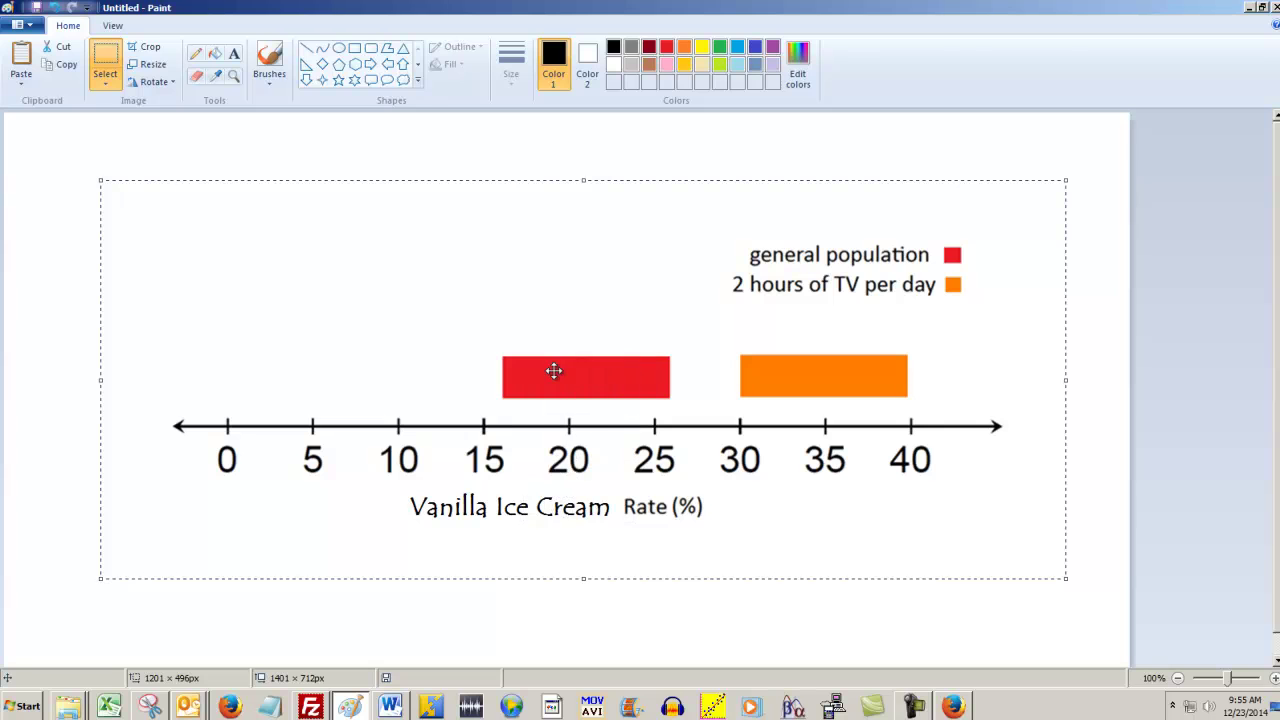